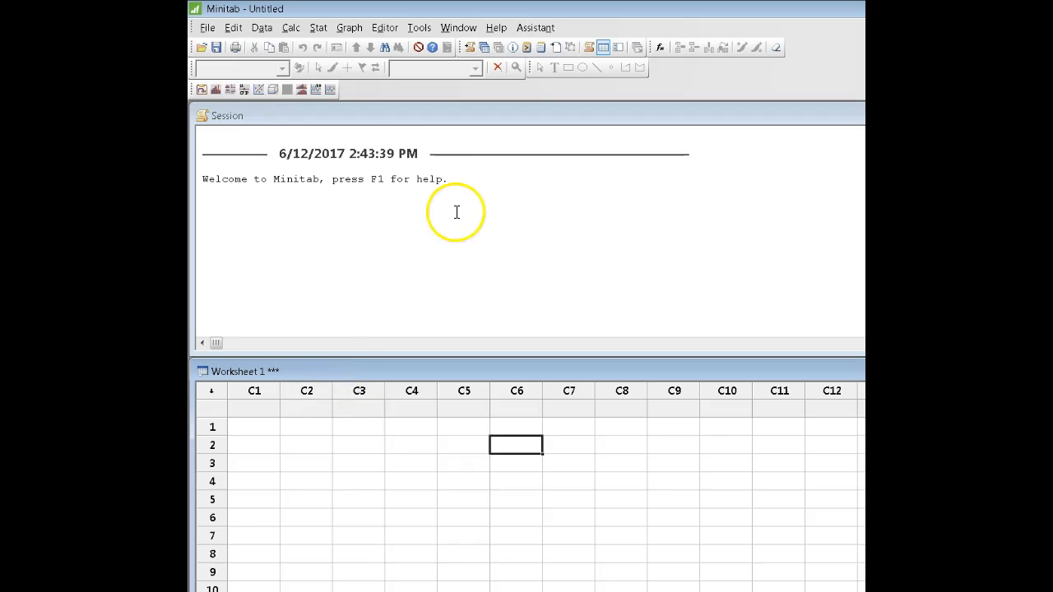
- Start a probability distribution plot of the View Probability type
click(347, 29)
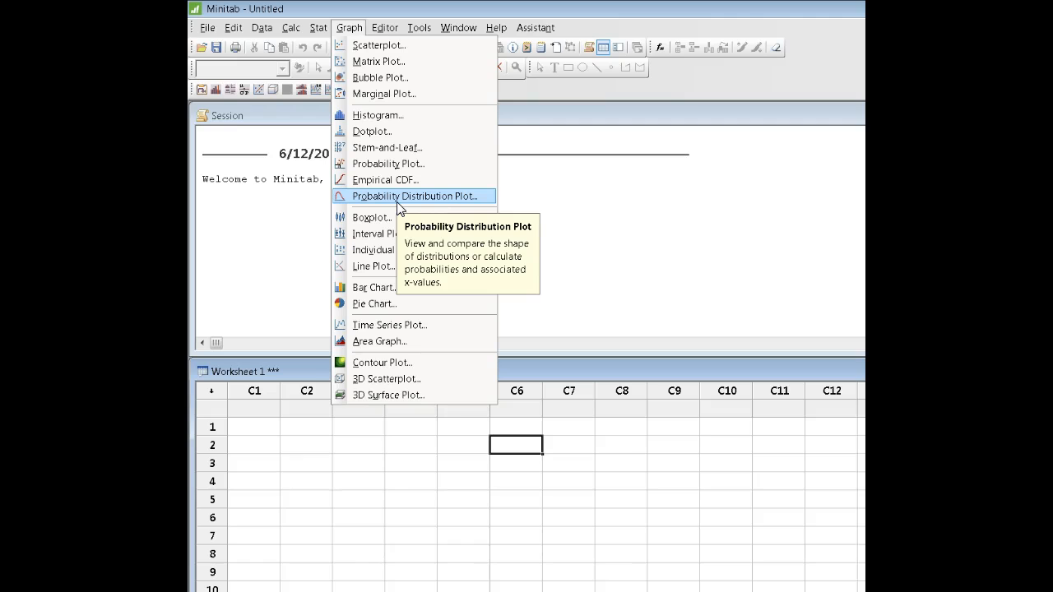
click(400, 202)
drag(808, 278, 510, 200)
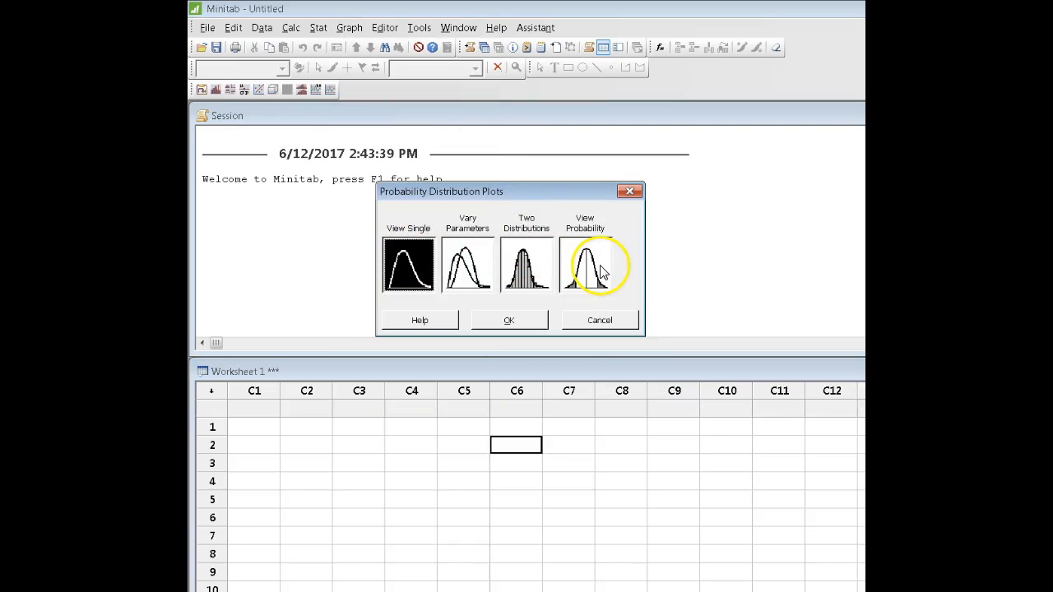
click(601, 272)
click(539, 321)
drag(823, 200, 533, 168)
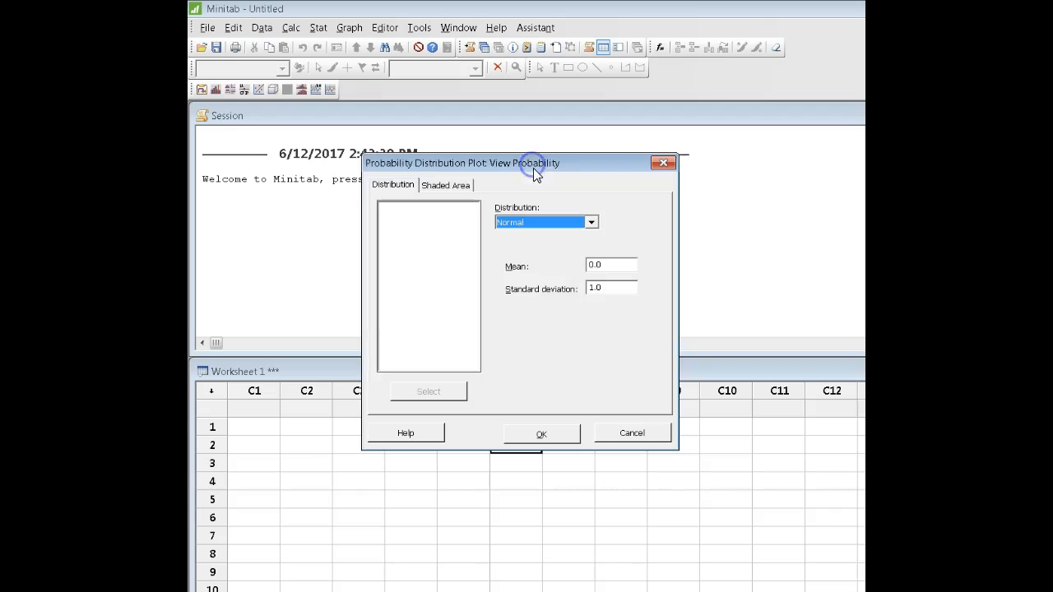
- Choose the Normal distribution for the plot, keeping mean 0.0 and standard deviation 1.0
click(592, 223)
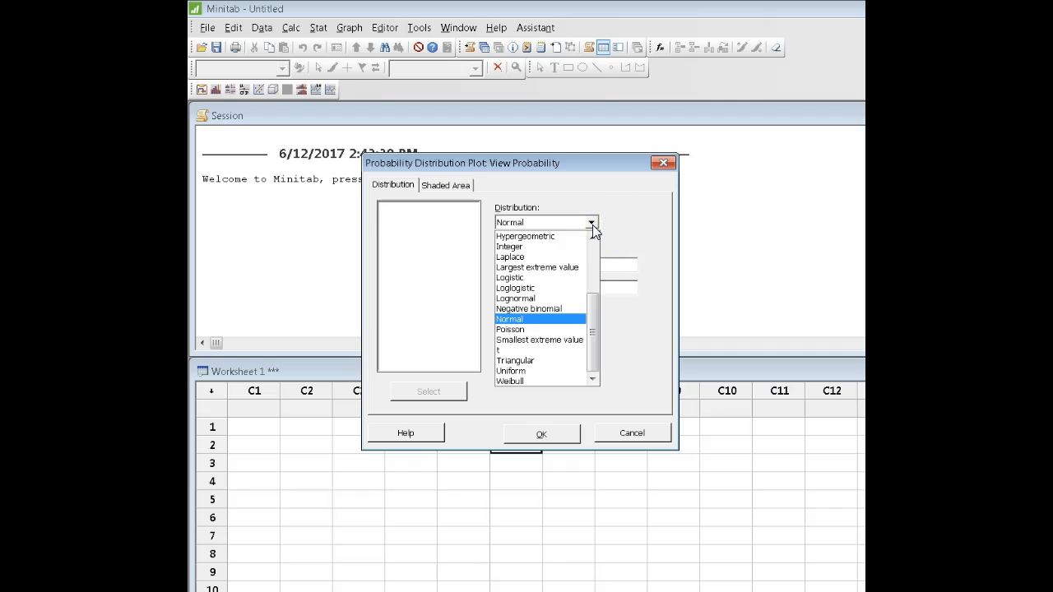
click(515, 320)
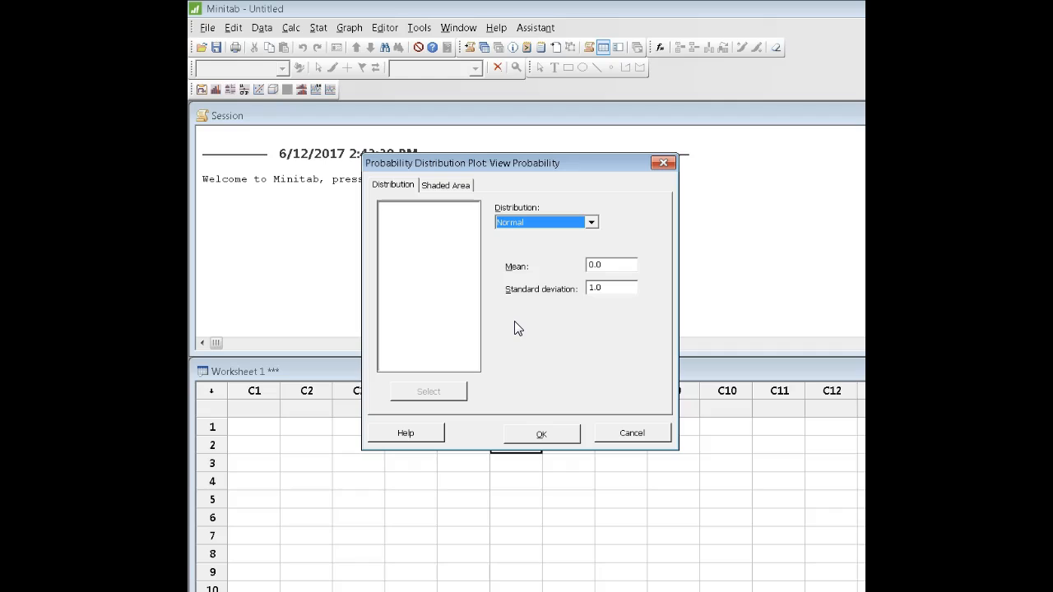
click(610, 265)
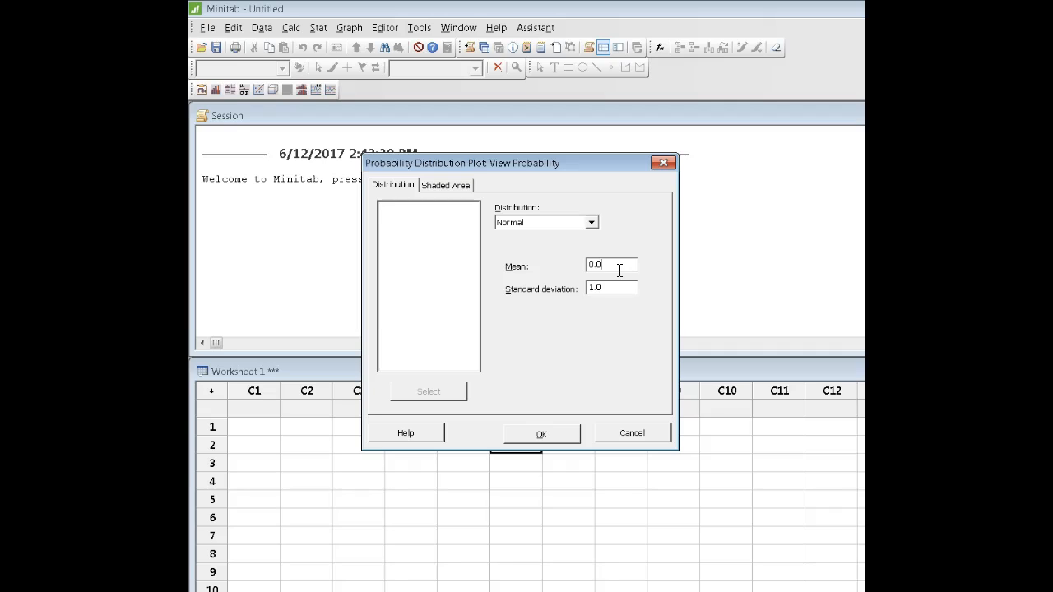
- Define the shaded area by X value as the left tail at 1.80 and generate the plot
click(457, 189)
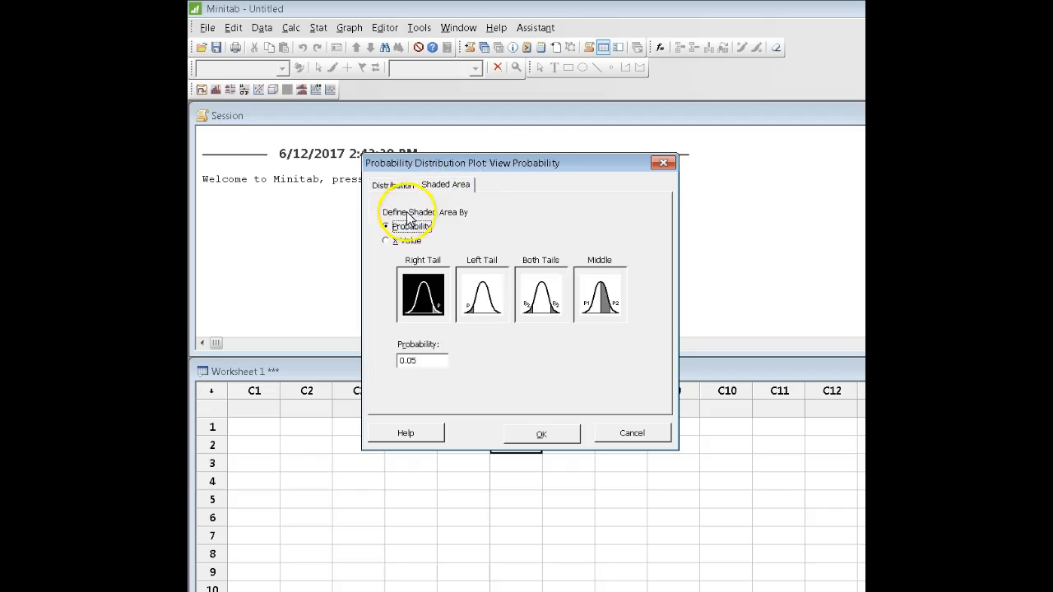
click(385, 242)
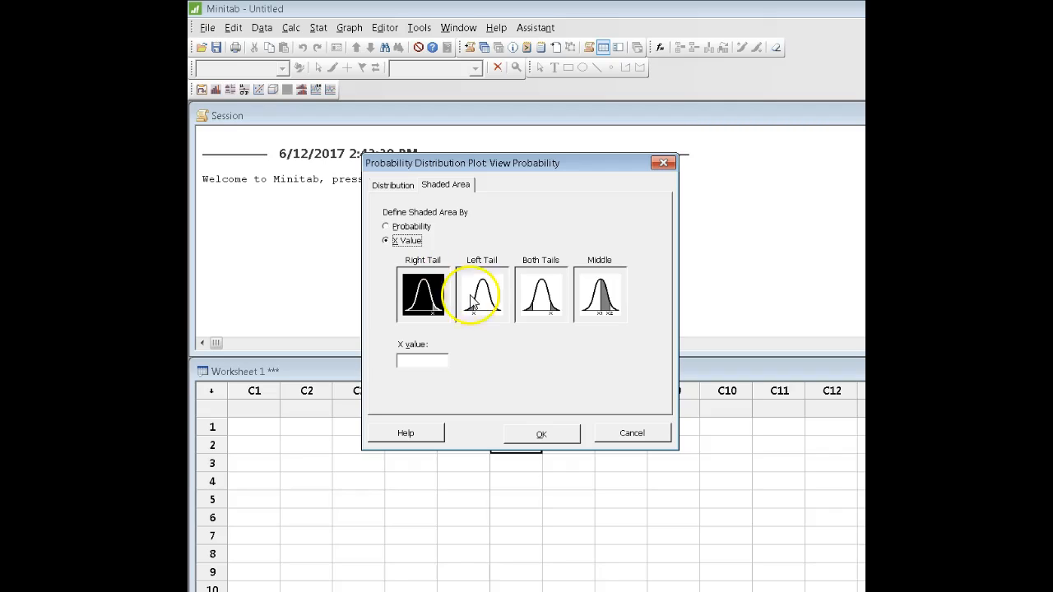
click(410, 362)
text(1.80)
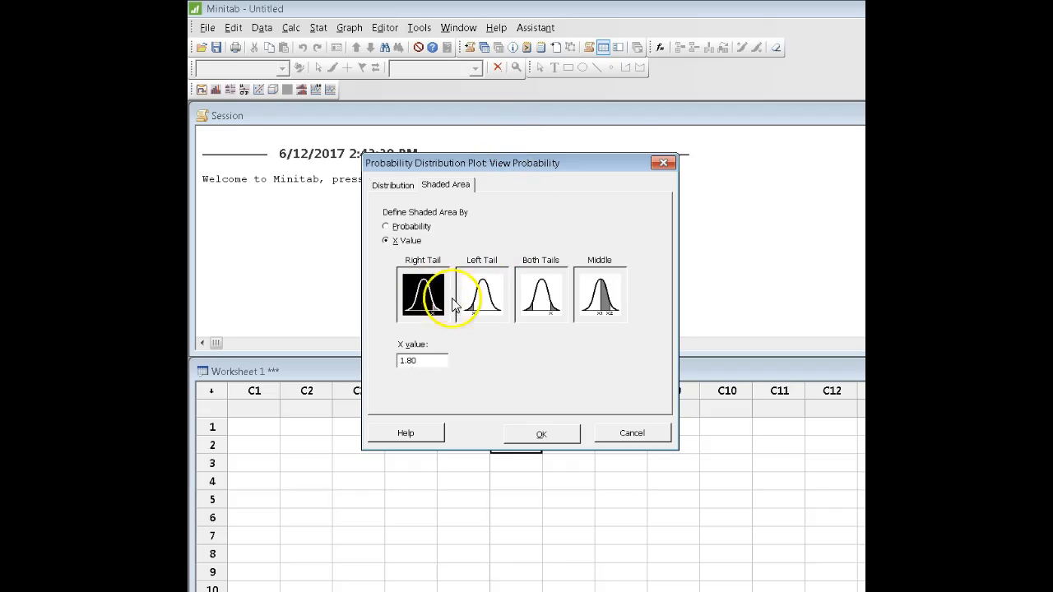
click(492, 306)
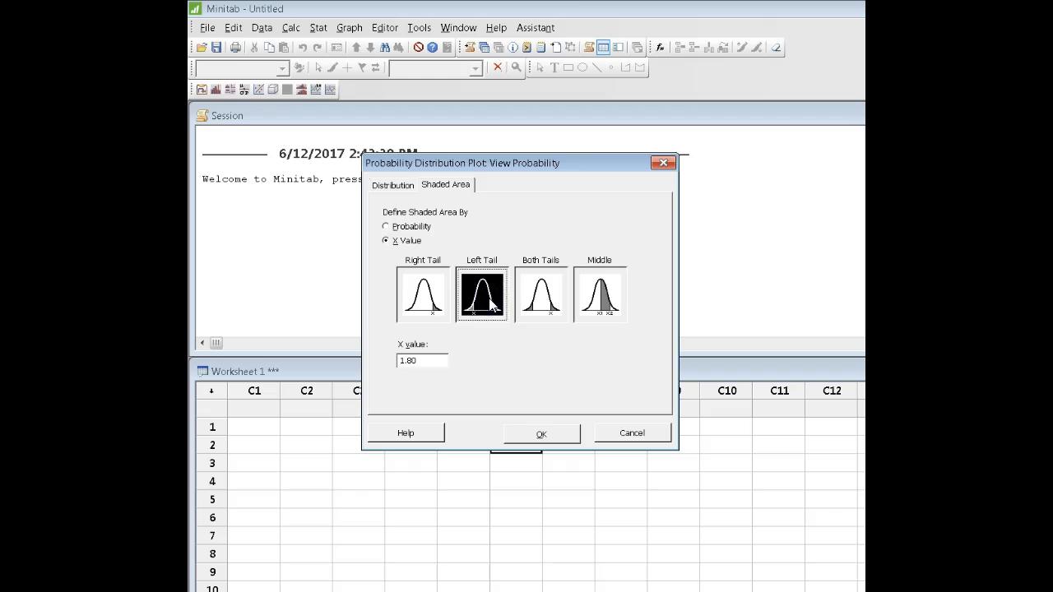
click(543, 434)
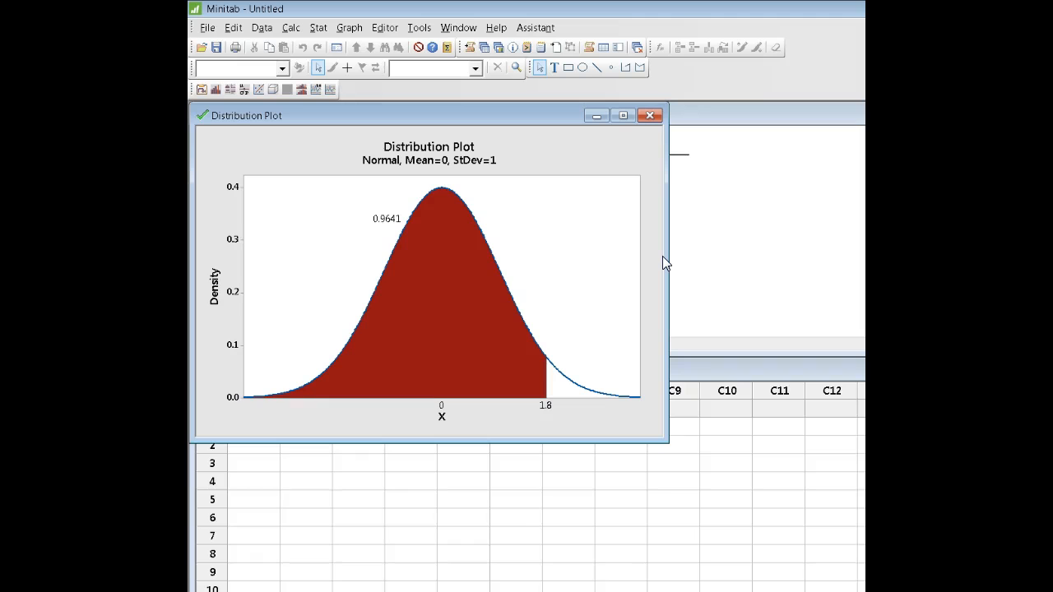
- Minimize the plot, reopen the probability plot settings, and set the mean to 540 and standard deviation to 60
click(596, 117)
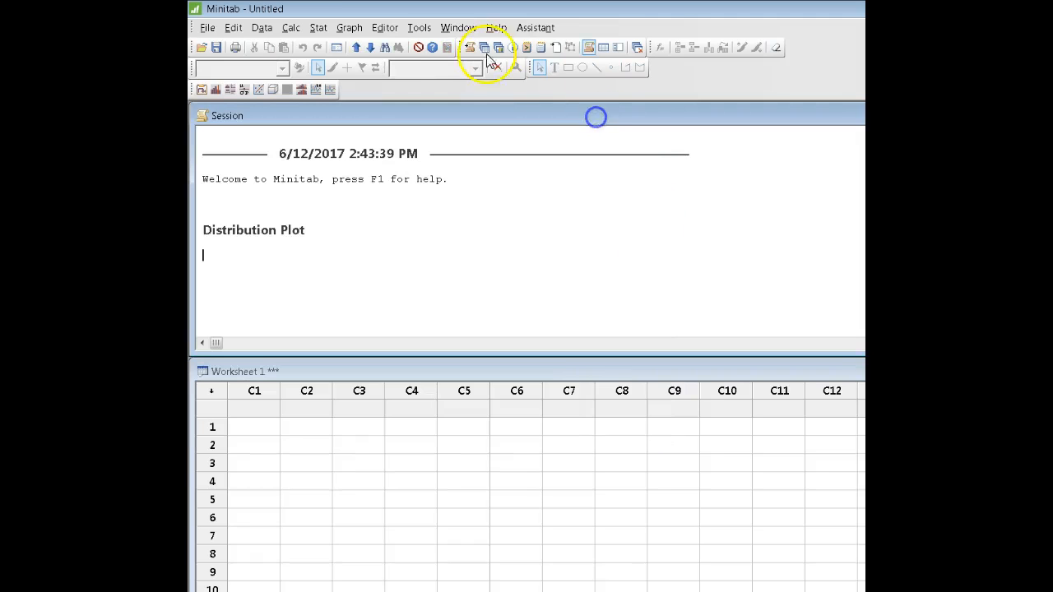
click(336, 47)
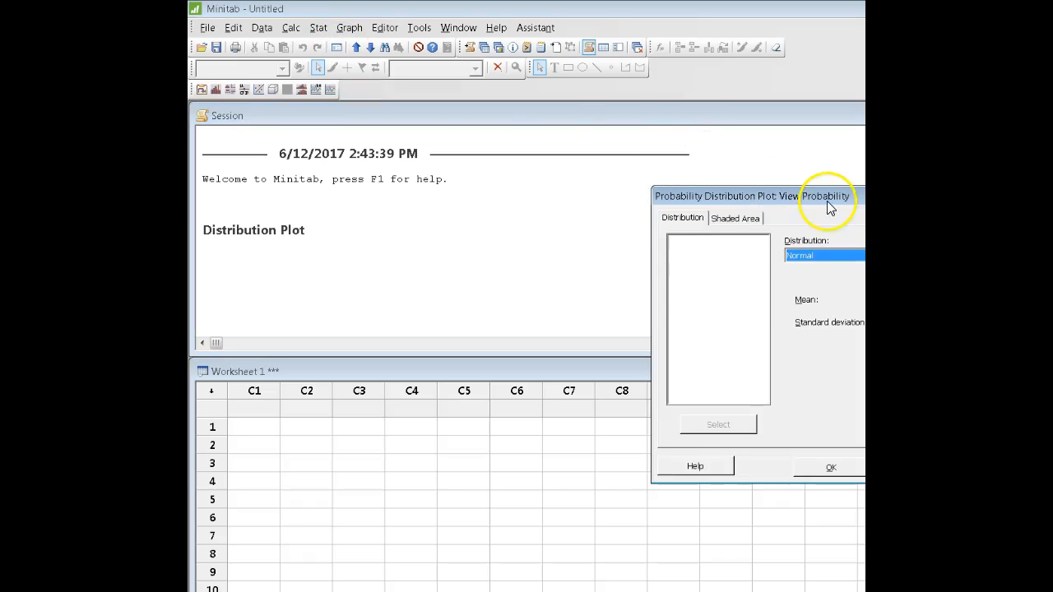
drag(859, 200, 543, 156)
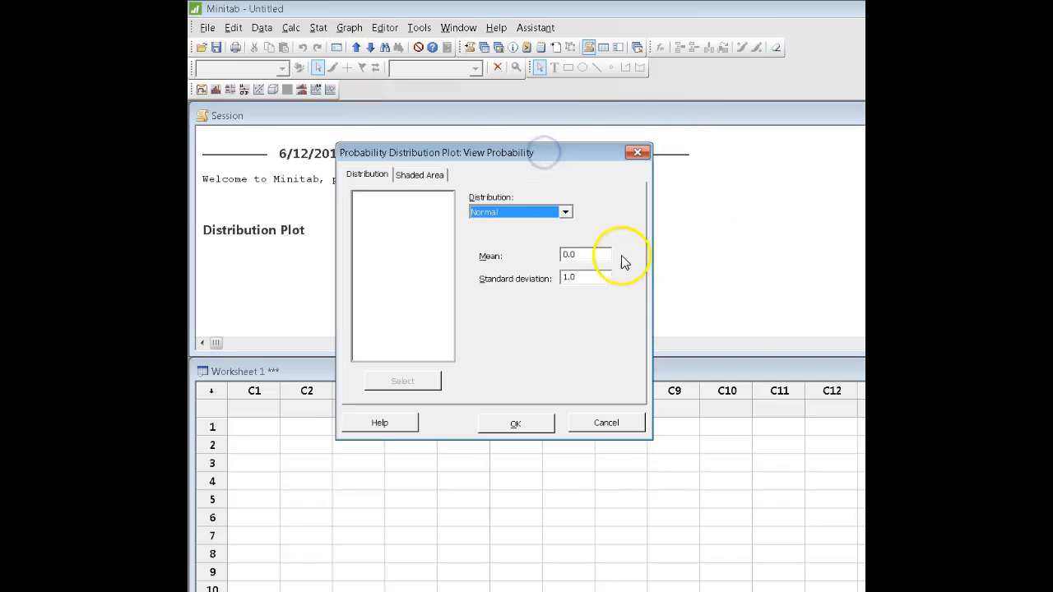
double_click(582, 255)
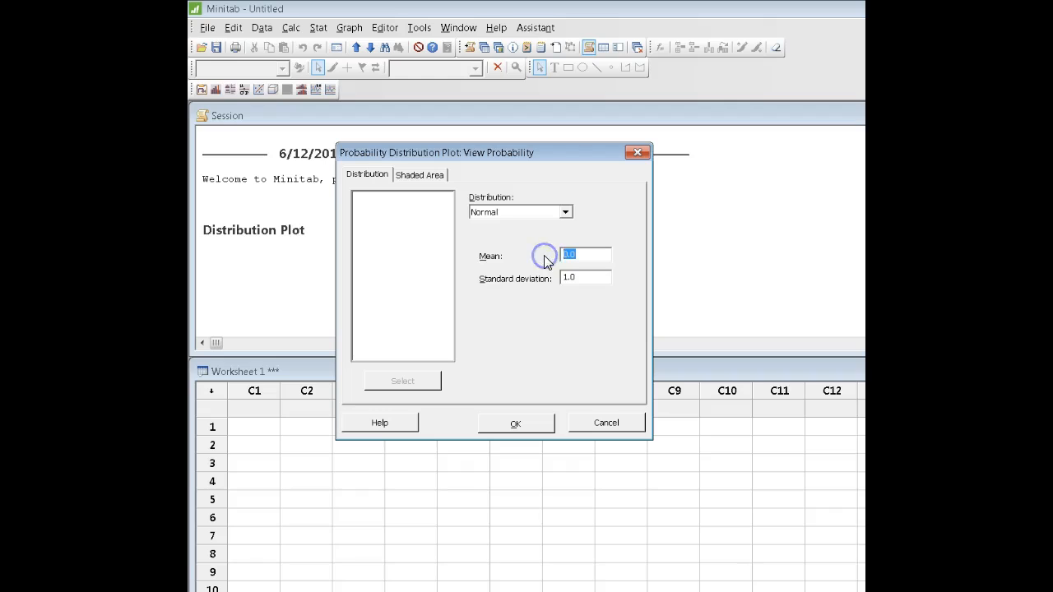
text(540)
double_click(583, 277)
key(BackSpace)
text(60)
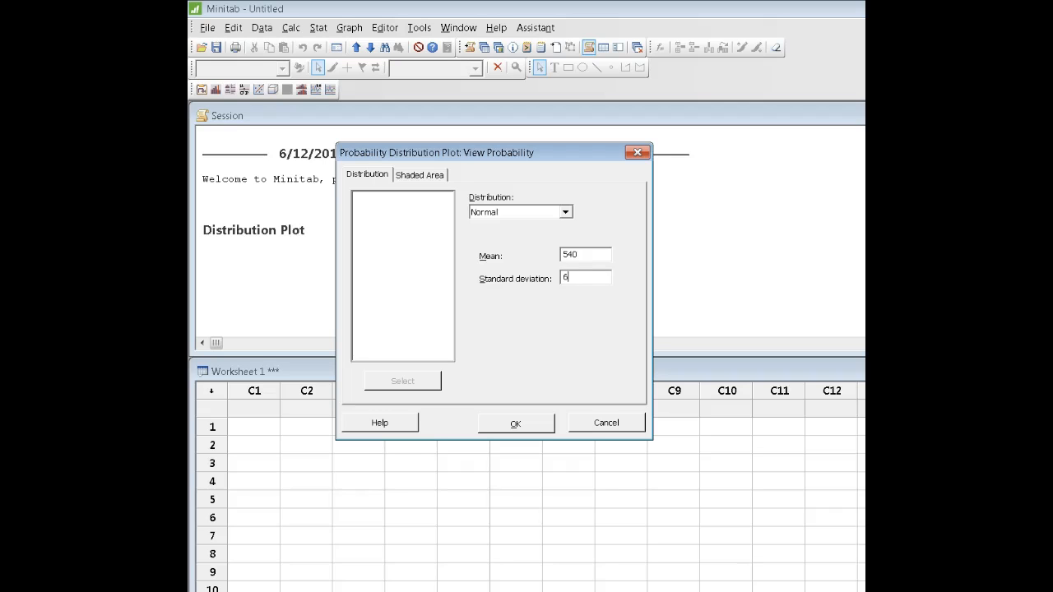
- Set the left-tail X value for the shaded area to 648 and generate the plot
click(439, 182)
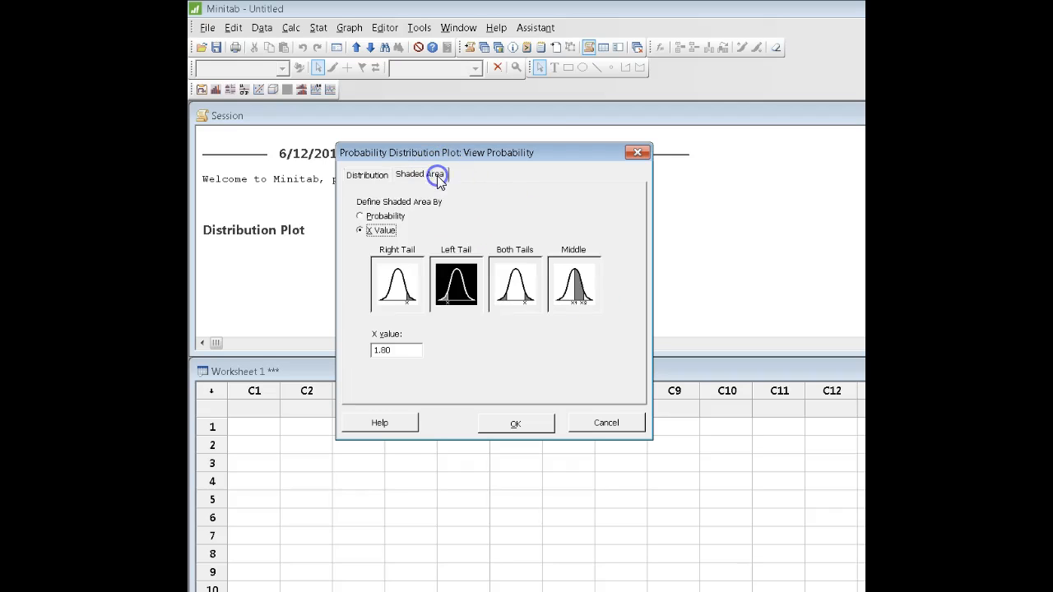
drag(395, 350, 340, 346)
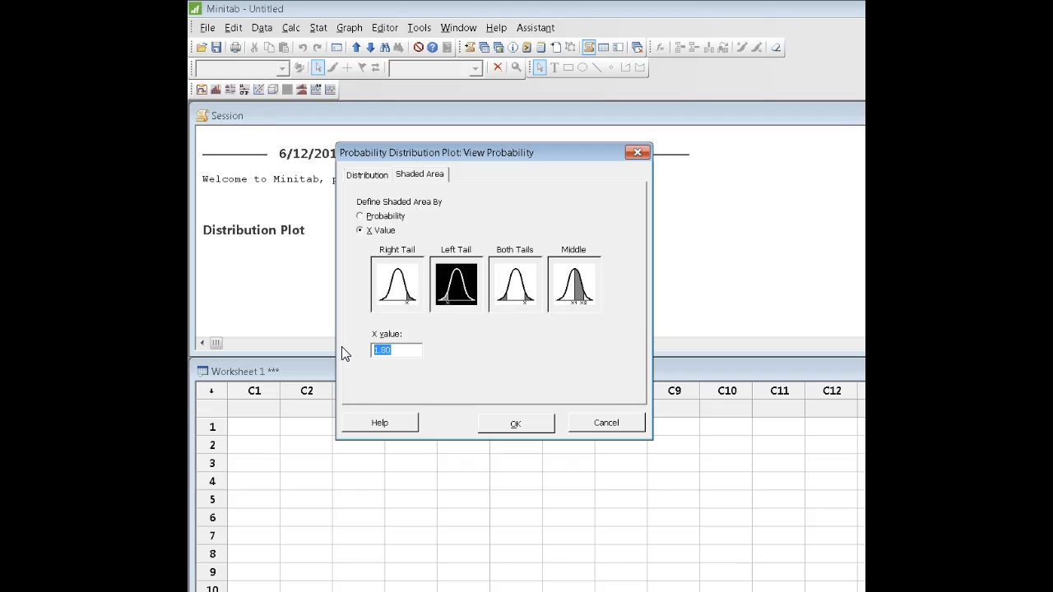
text(648)
click(530, 426)
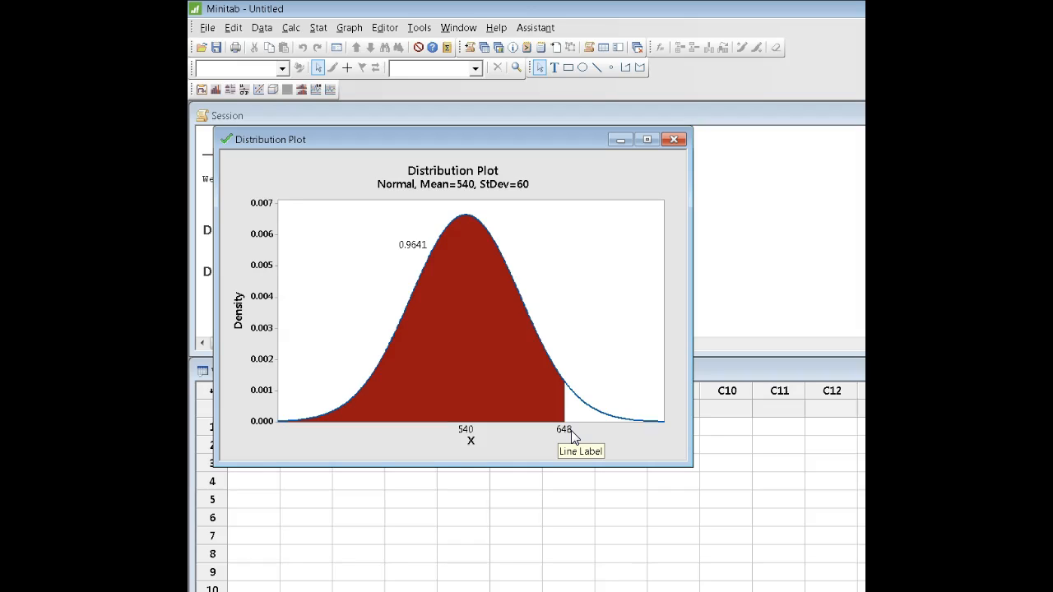
- Return to the worksheet and start another View Probability distribution plot with the Normal distribution, mean 540 and standard deviation 60
click(593, 457)
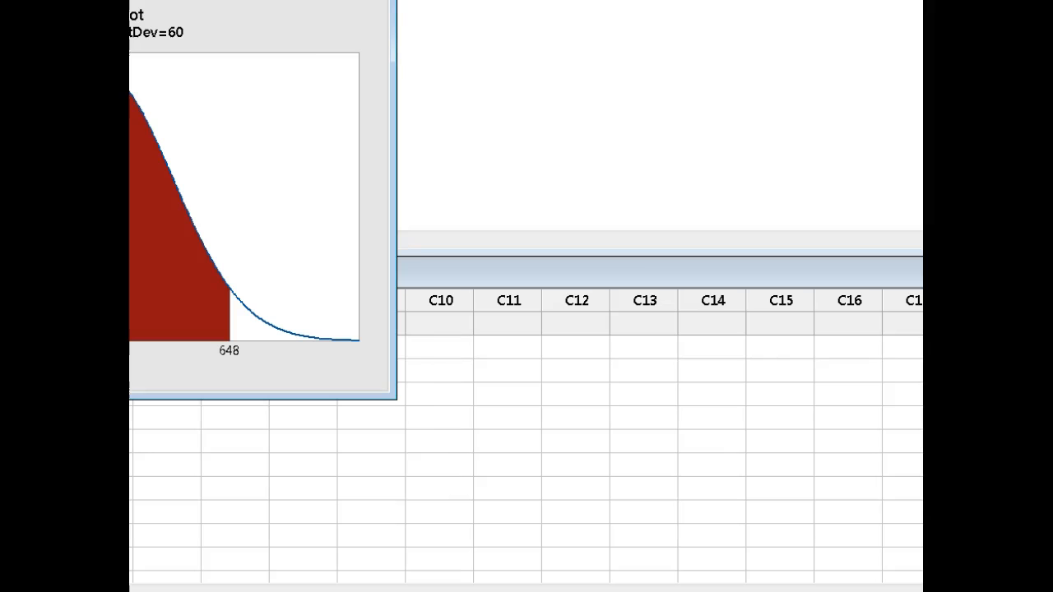
click(592, 337)
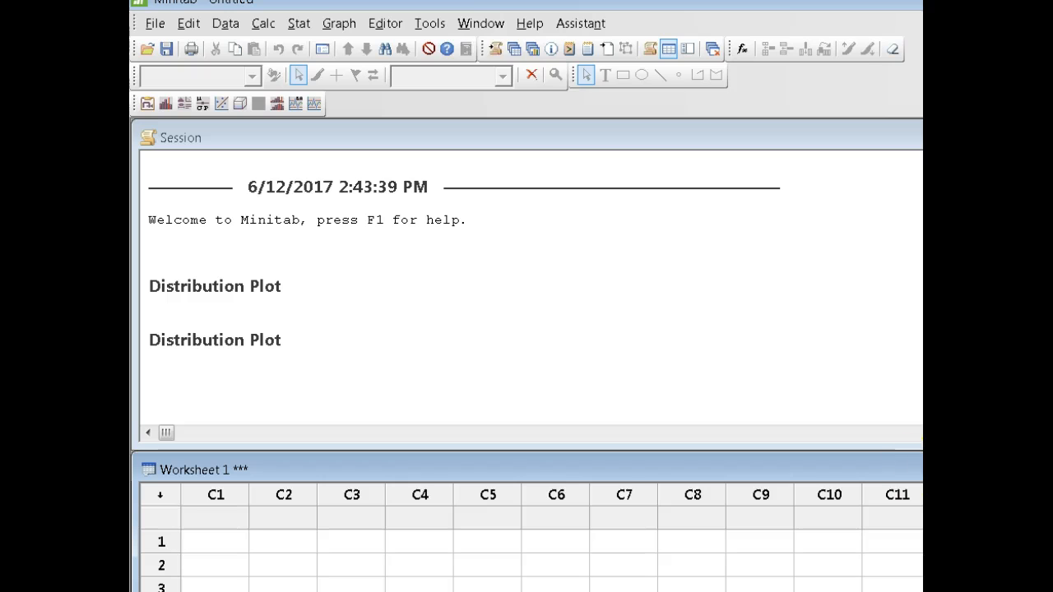
click(335, 24)
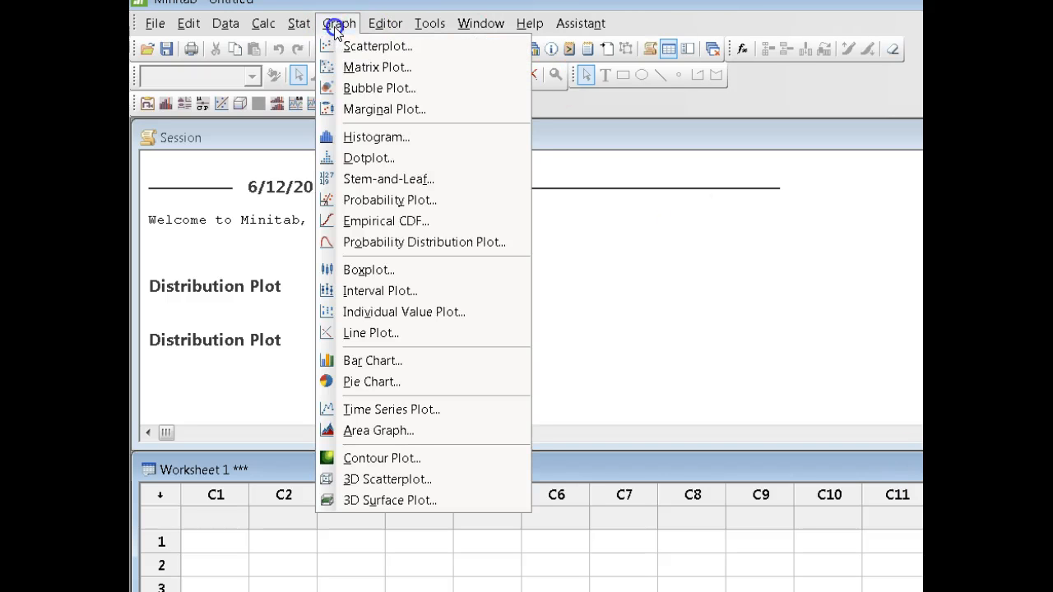
click(403, 241)
drag(861, 337, 508, 232)
click(676, 325)
click(603, 397)
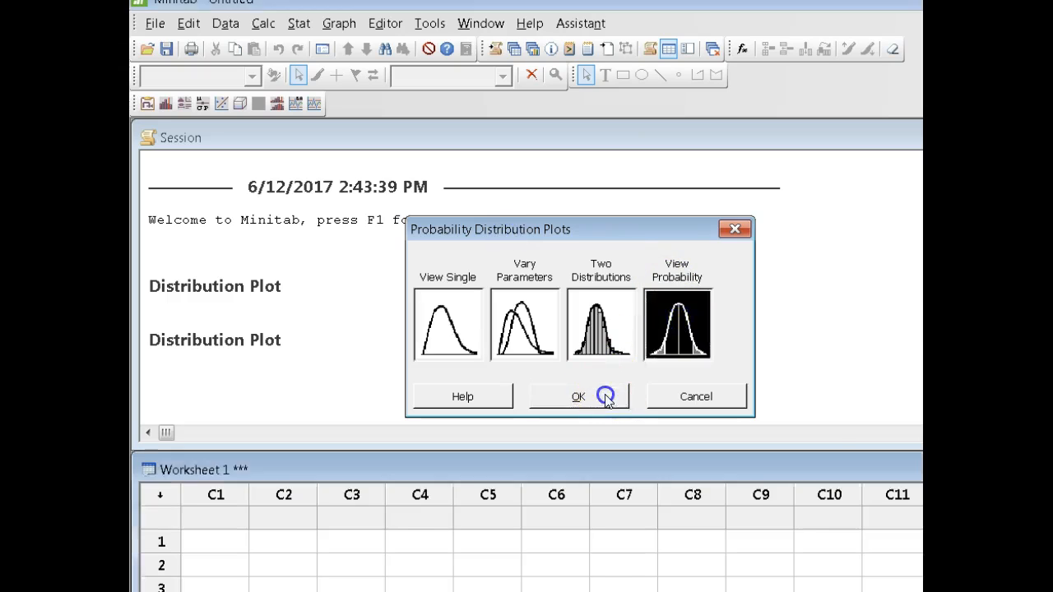
drag(875, 239, 516, 189)
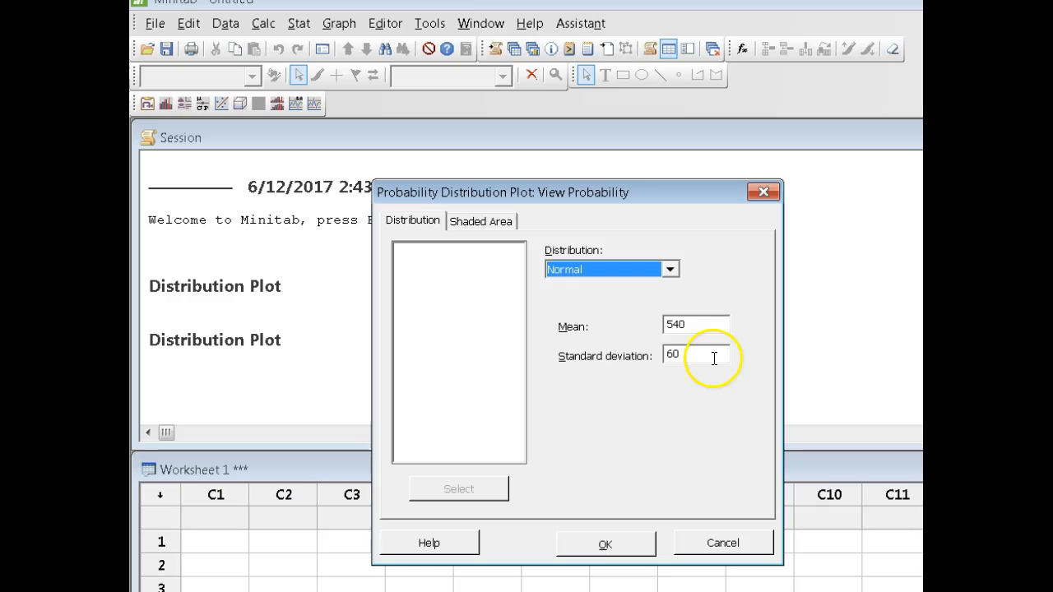
- Define the shaded area by X value as the middle region, with X value 1 set to 510
click(496, 222)
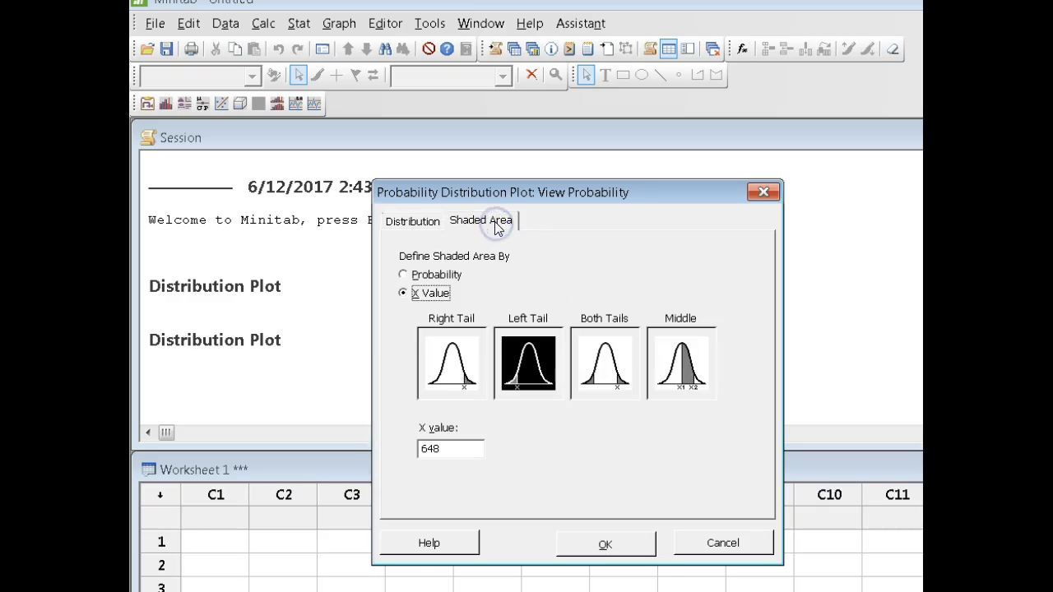
click(429, 293)
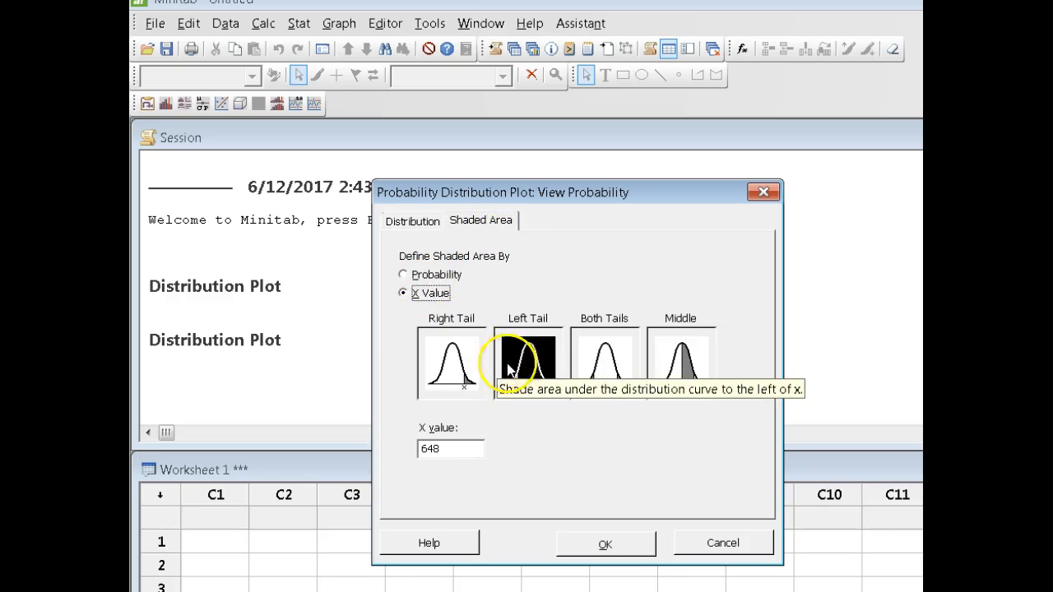
click(691, 367)
drag(465, 448, 401, 448)
text(510)
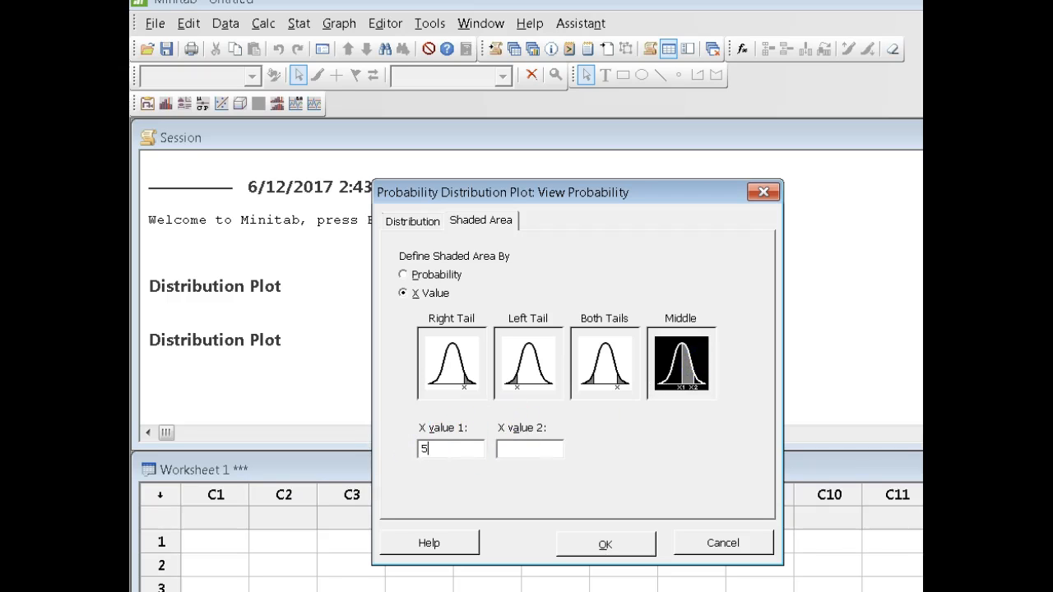
- Set X value 2 to 600, generate the middle-area plot, and reposition its window
click(522, 449)
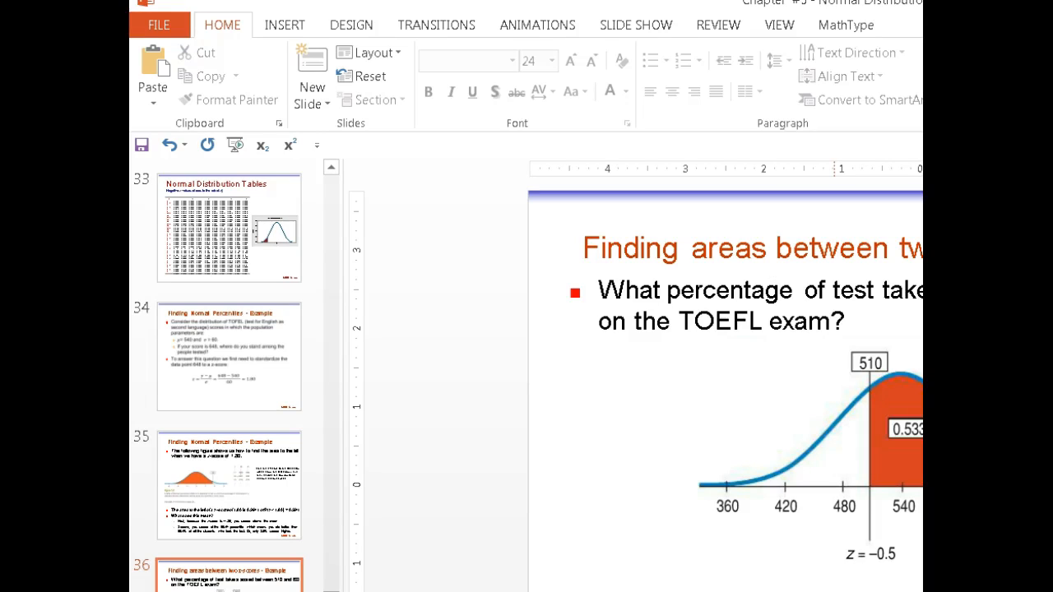
click(682, 360)
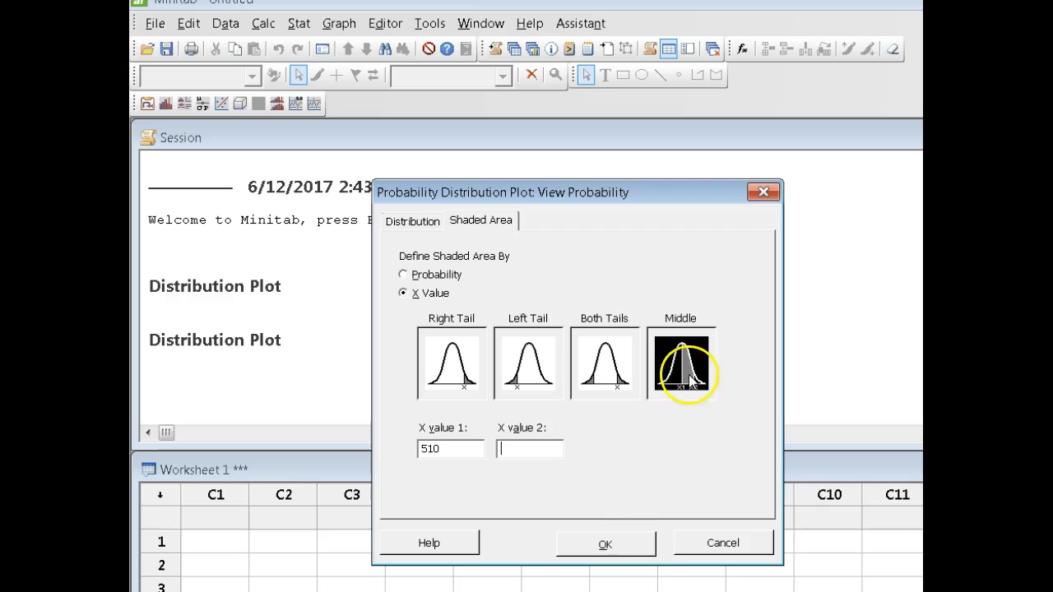
click(529, 448)
text(600)
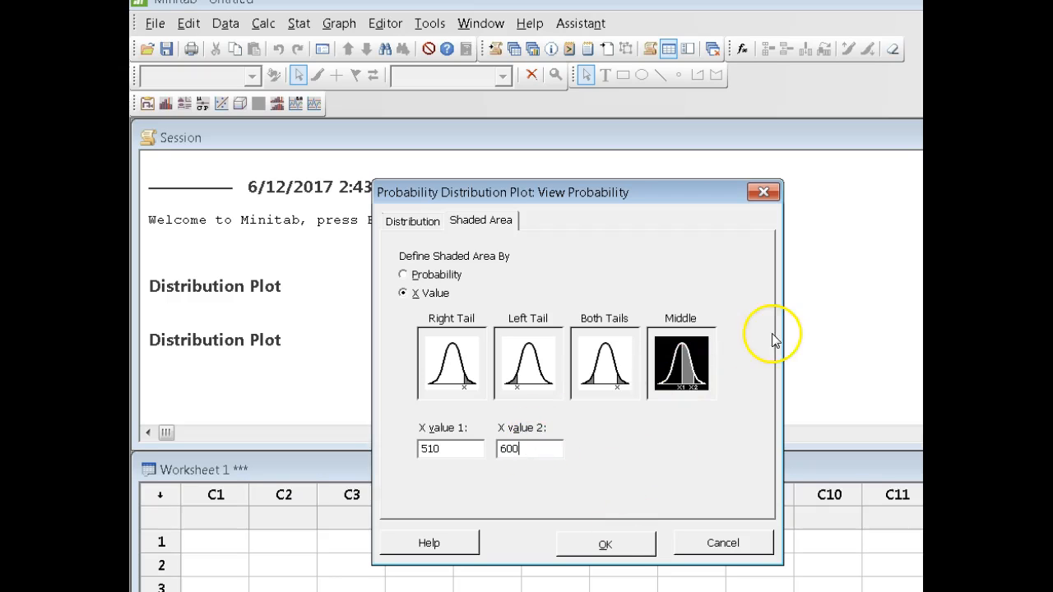
click(607, 544)
drag(619, 199, 652, 125)
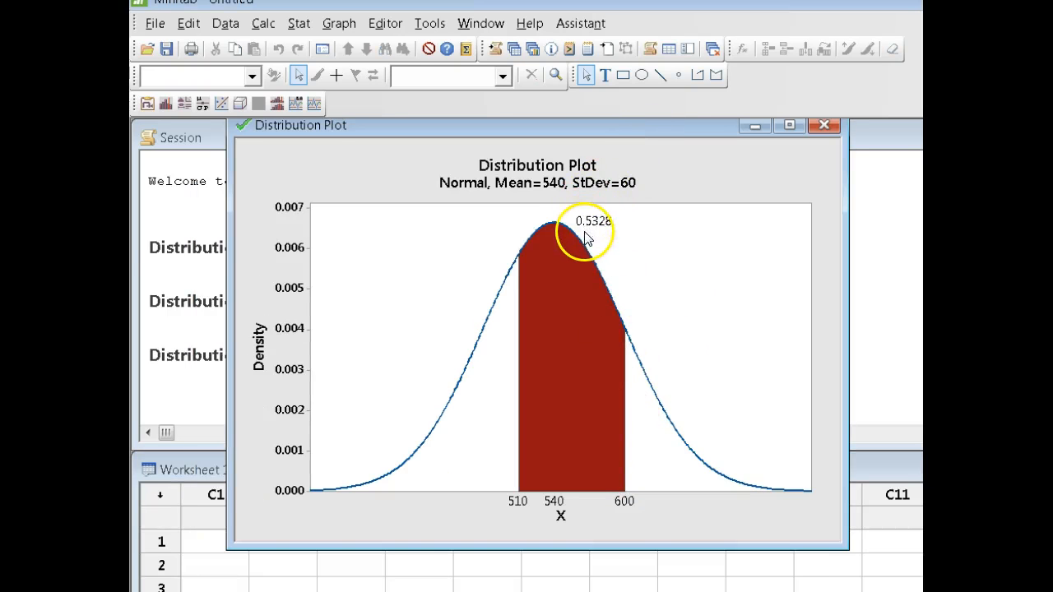